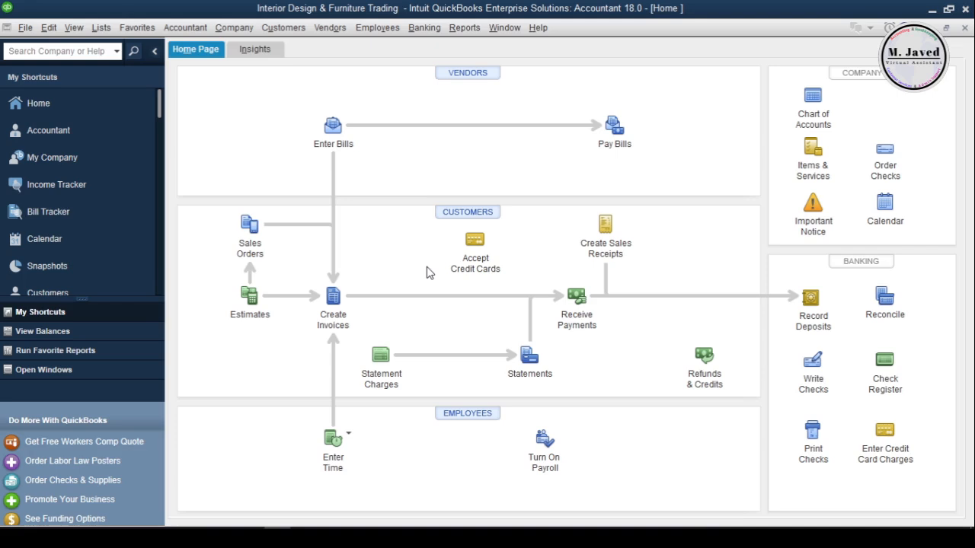
# - Review the transactions of the customer with an outstanding balance in the Customer Center, and return to the home page
pyautogui.click(460, 215)
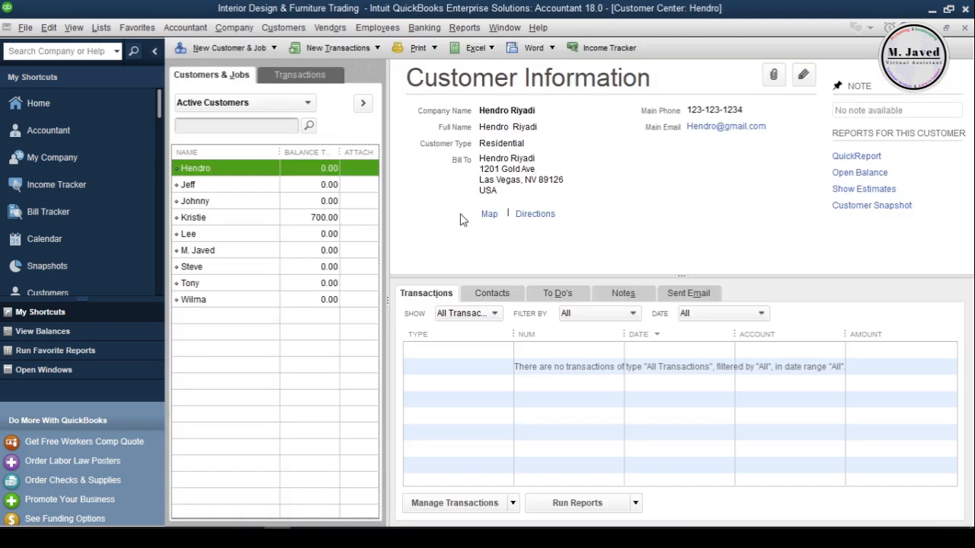
pyautogui.click(278, 224)
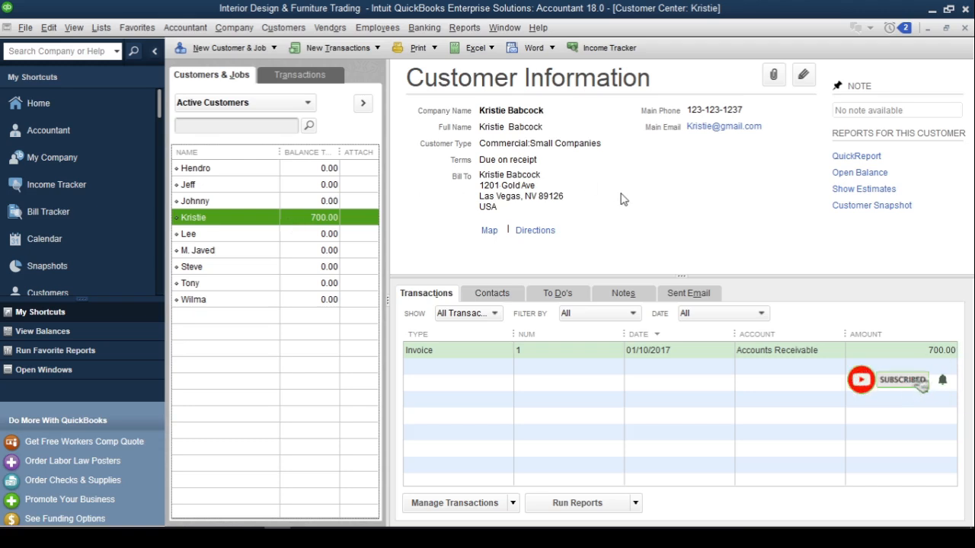
pyautogui.click(964, 29)
# - Check the Accounts Receivable balance in the Chart of Accounts, and close the list
pyautogui.click(813, 107)
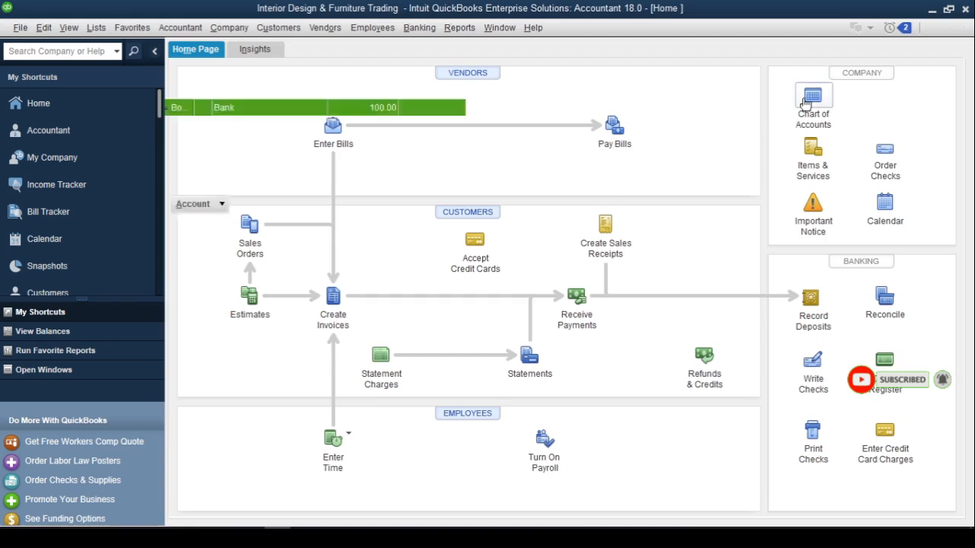
pyautogui.click(526, 147)
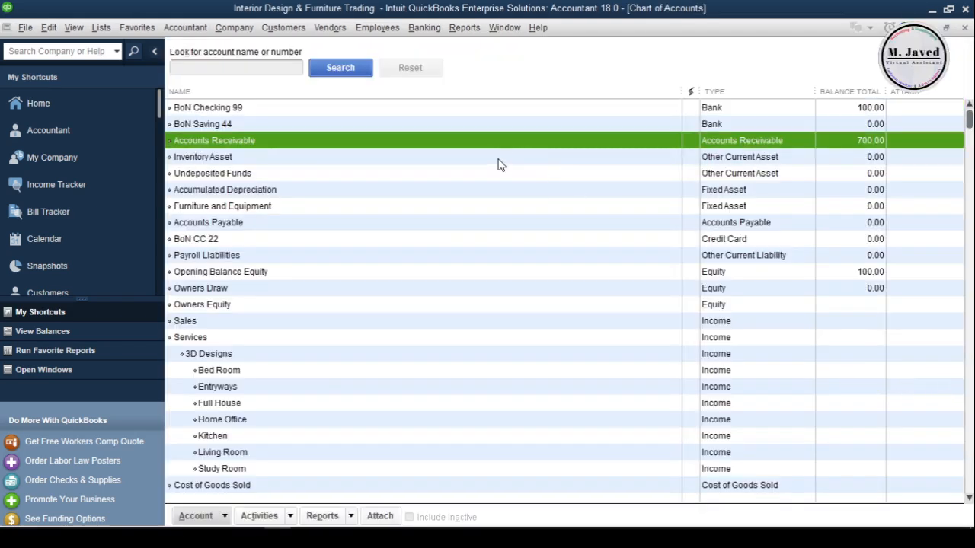
pyautogui.click(964, 29)
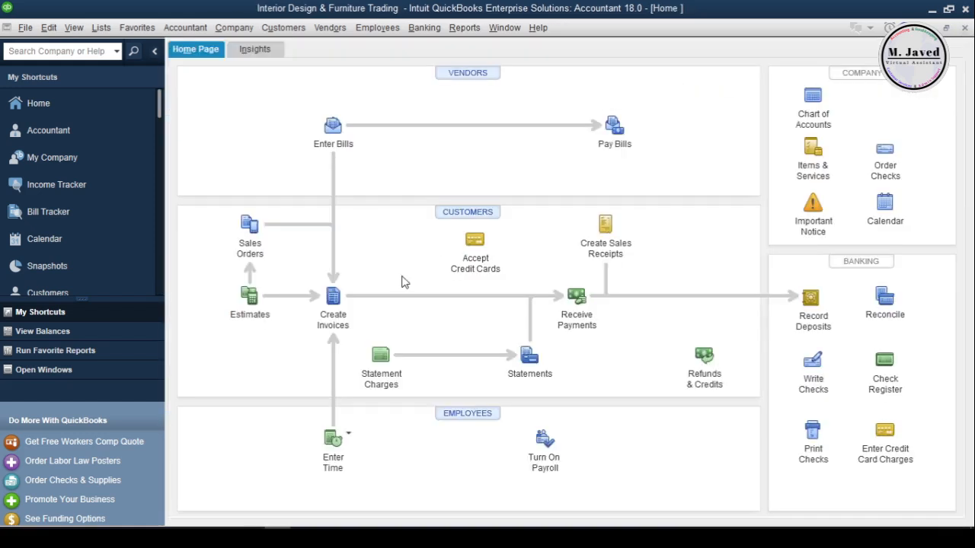
# - Start a customer payment from the customer with the open invoice, using Check as the payment method and 1234 as the check number
pyautogui.click(576, 298)
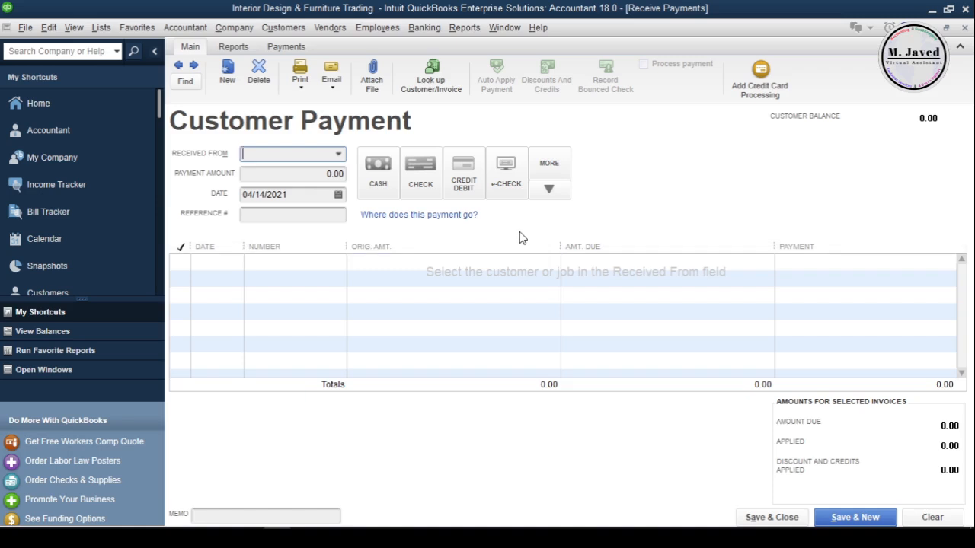
pyautogui.click(338, 154)
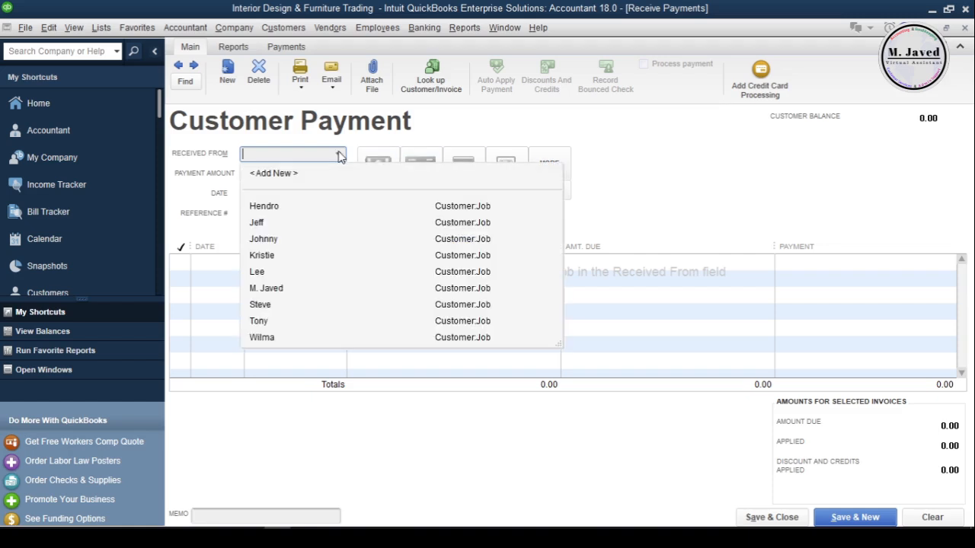
pyautogui.click(306, 259)
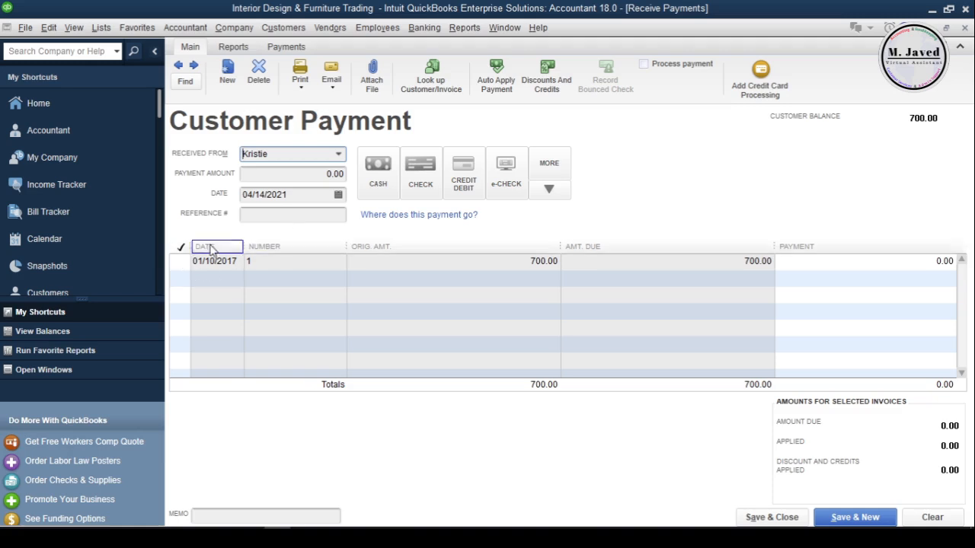
pyautogui.click(417, 188)
pyautogui.click(314, 215)
pyautogui.write('1234')
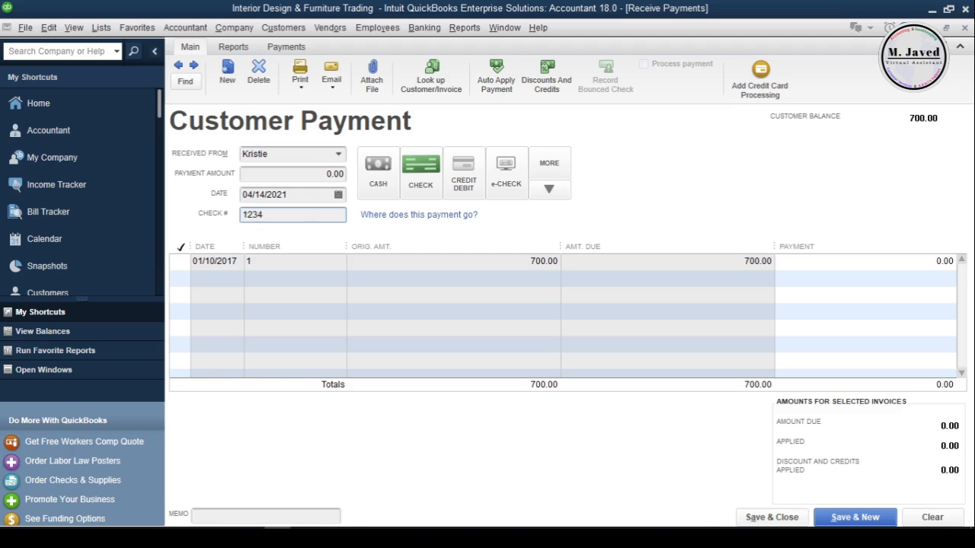
# - Select invoice 1 for payment, keeping automatic payment calculation on and hiding its message in the future
pyautogui.click(316, 176)
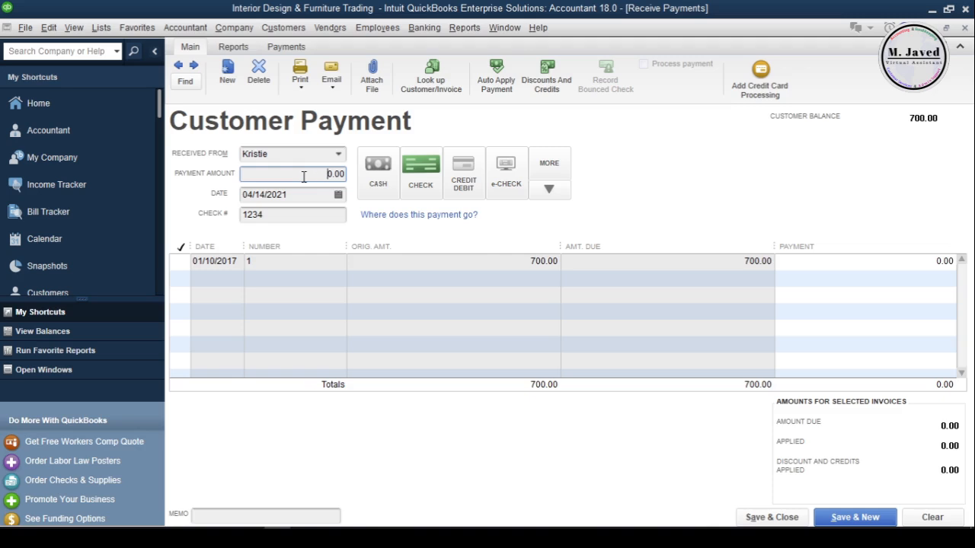
pyautogui.moveTo(304, 175); pyautogui.dragTo(346, 174)
pyautogui.click(179, 262)
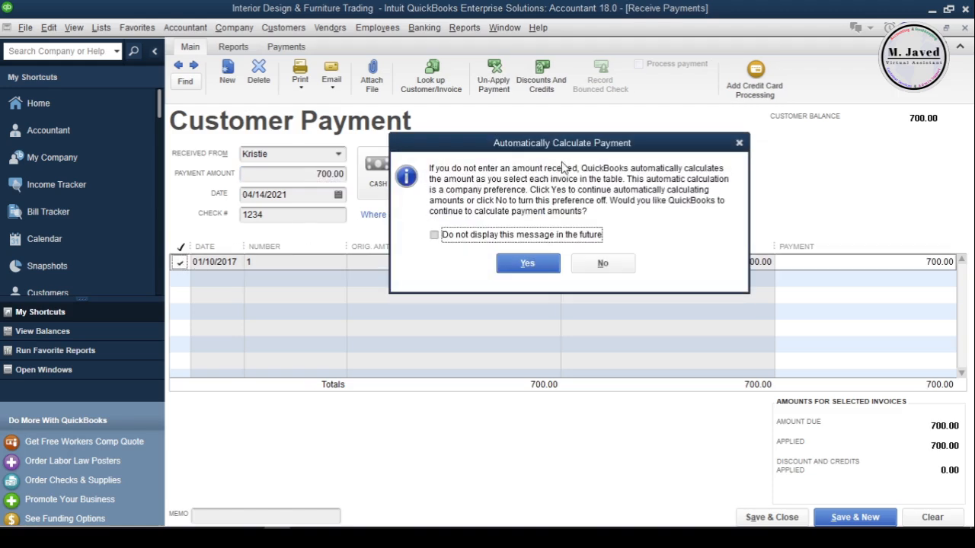
pyautogui.moveTo(566, 143); pyautogui.dragTo(521, 165)
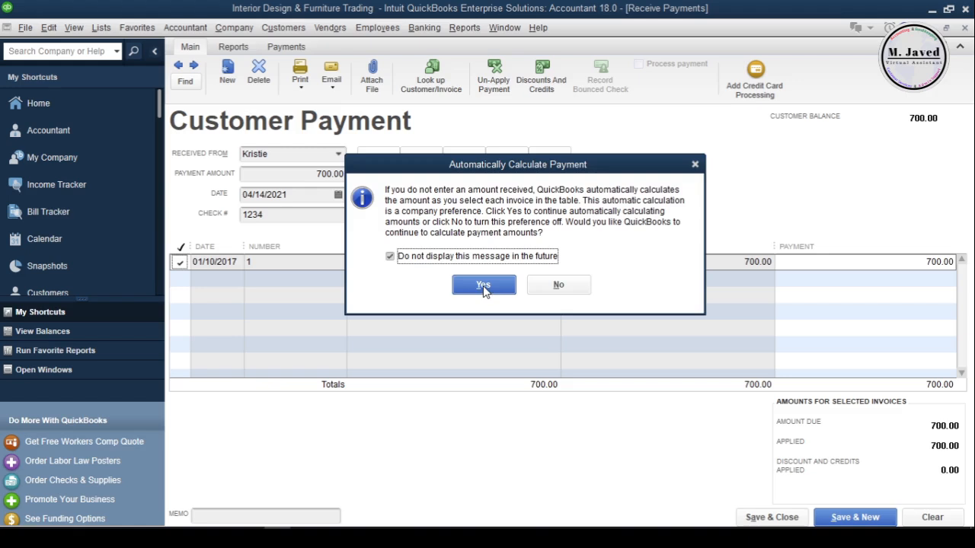
pyautogui.click(483, 286)
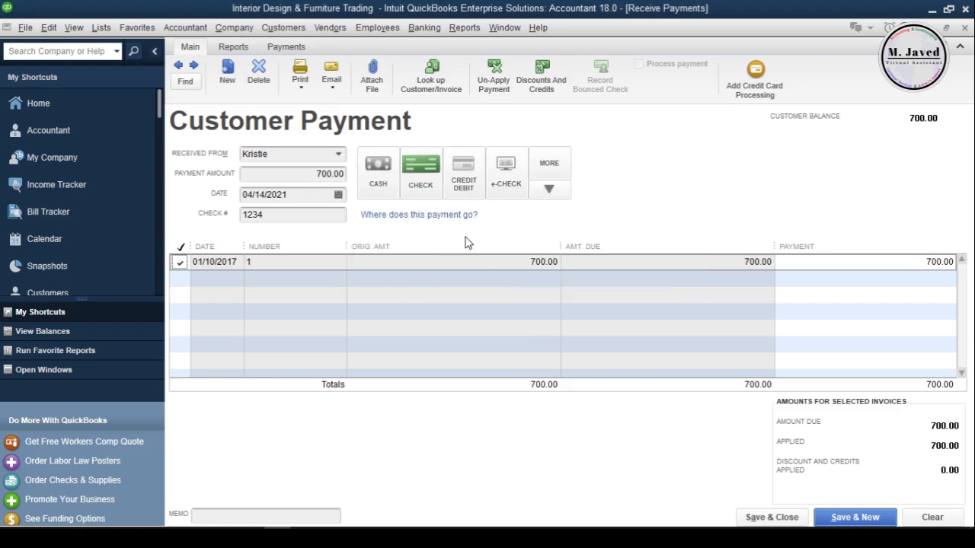
# - Deselect invoice 1 and try a partial payment of 500, choosing write-off for the difference and switching back to underpayment
pyautogui.click(180, 262)
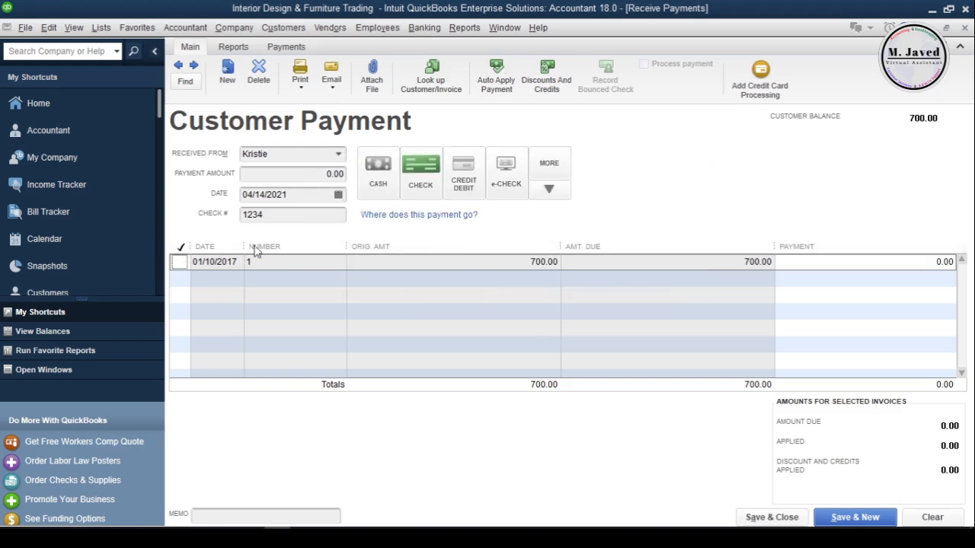
pyautogui.click(329, 174)
pyautogui.write('500')
pyautogui.click(301, 214)
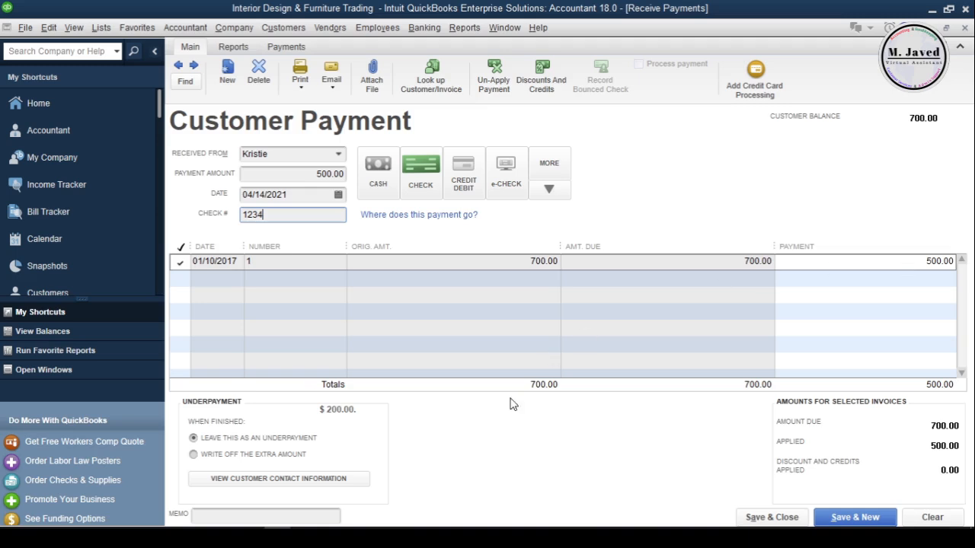
pyautogui.click(341, 458)
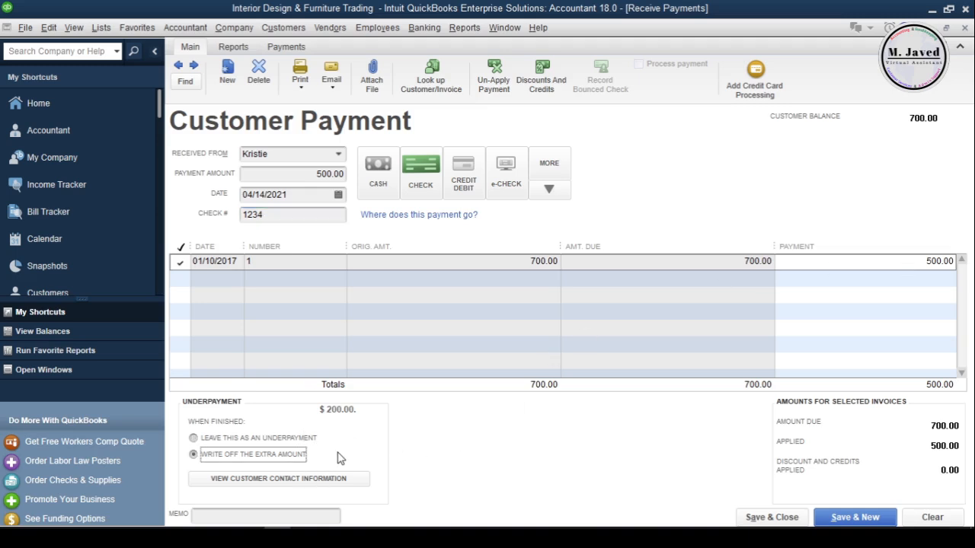
pyautogui.click(341, 440)
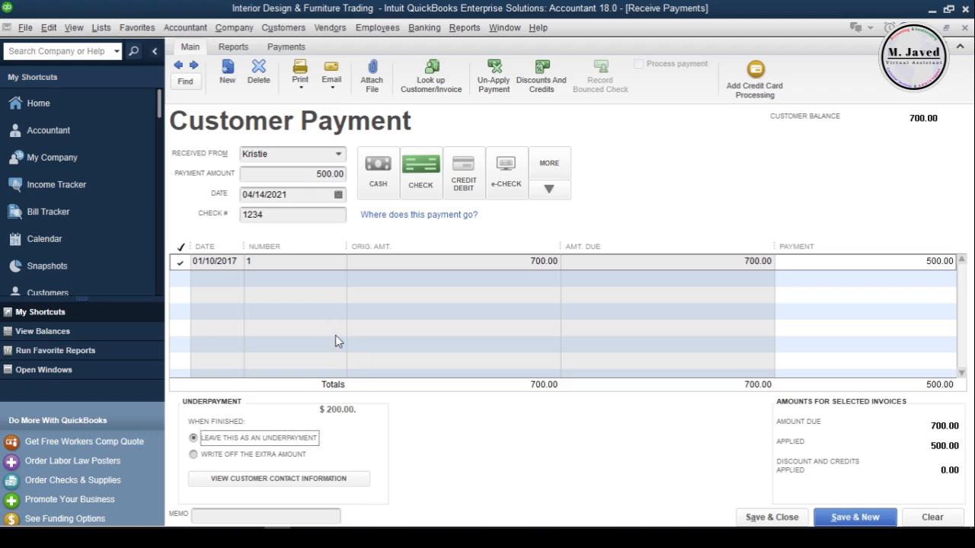
# - Set the payment amount to 700 and the payment date to 01/10/2017
pyautogui.click(298, 174)
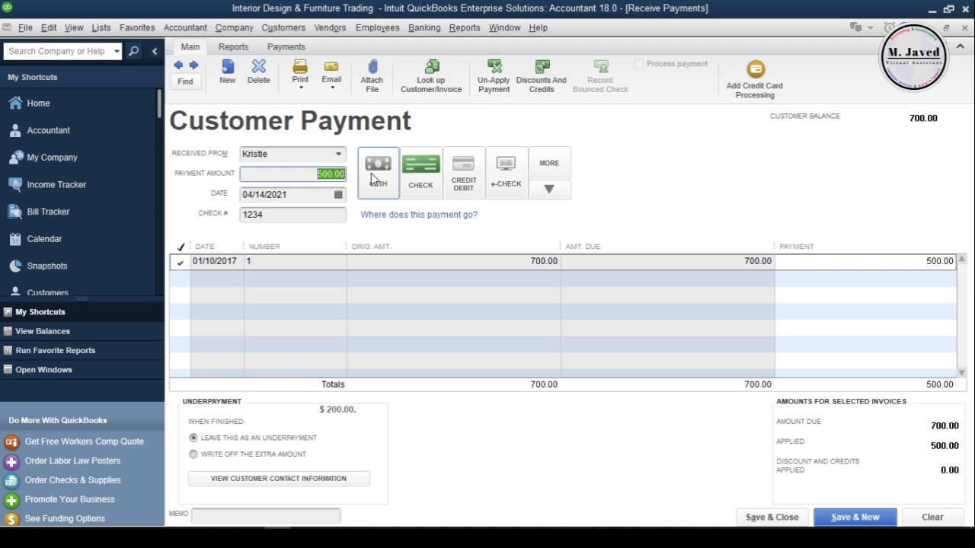
pyautogui.write('700')
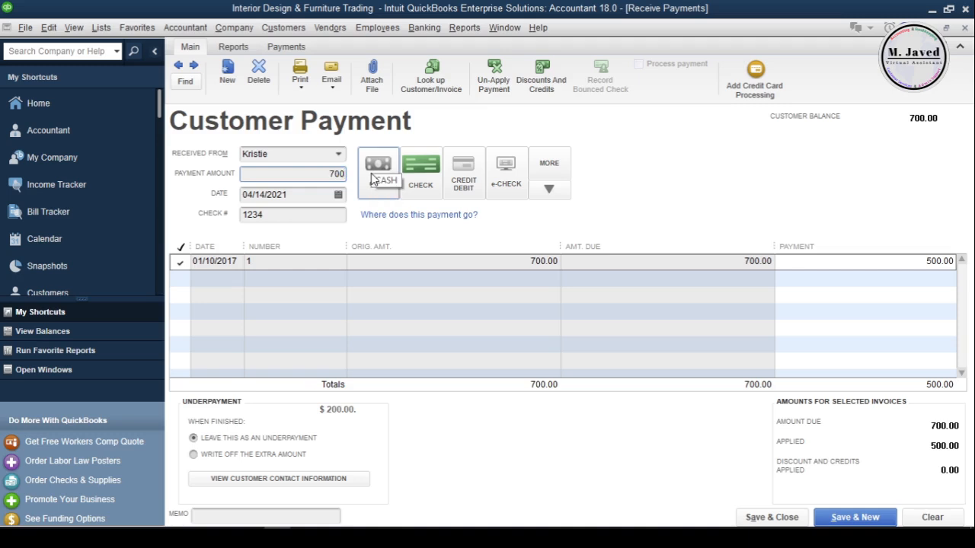
pyautogui.click(304, 215)
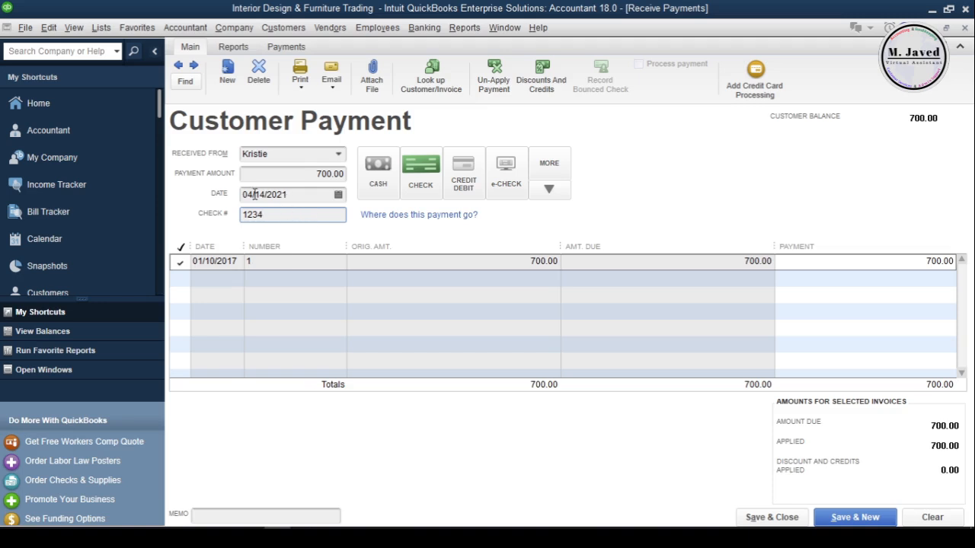
pyautogui.click(303, 195)
pyautogui.write('1/10/2017')
pyautogui.click(315, 213)
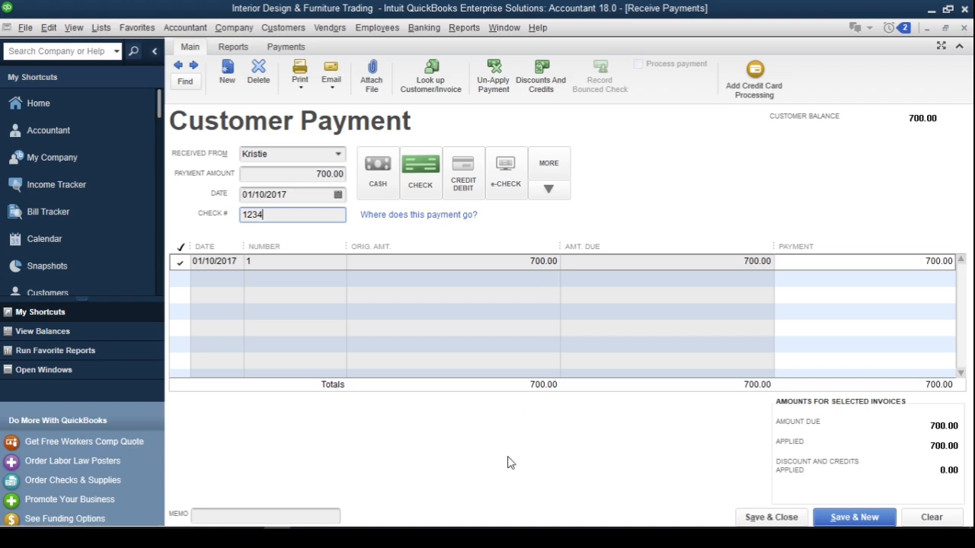
# - Leave the memo blank, save and close the customer payment, and accept its past transaction date
pyautogui.click(333, 516)
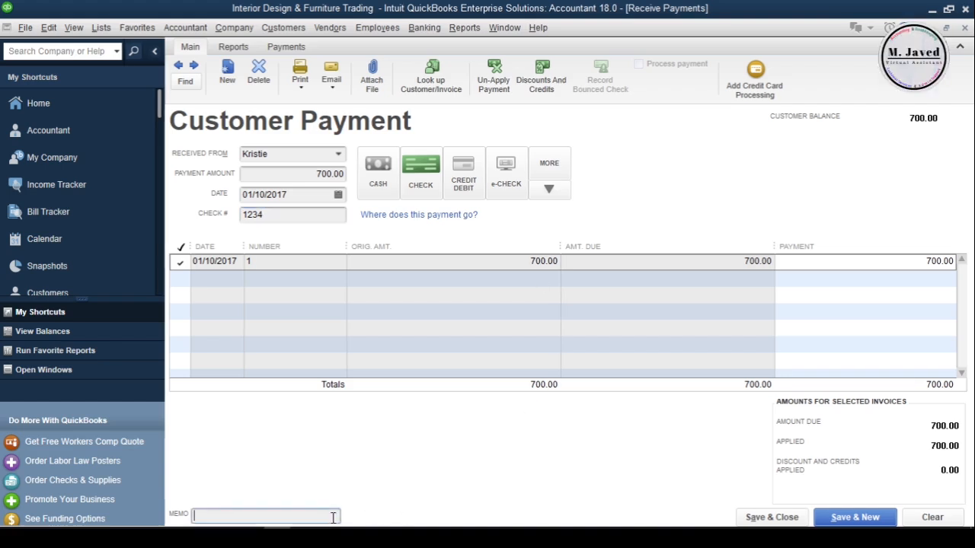
pyautogui.click(761, 518)
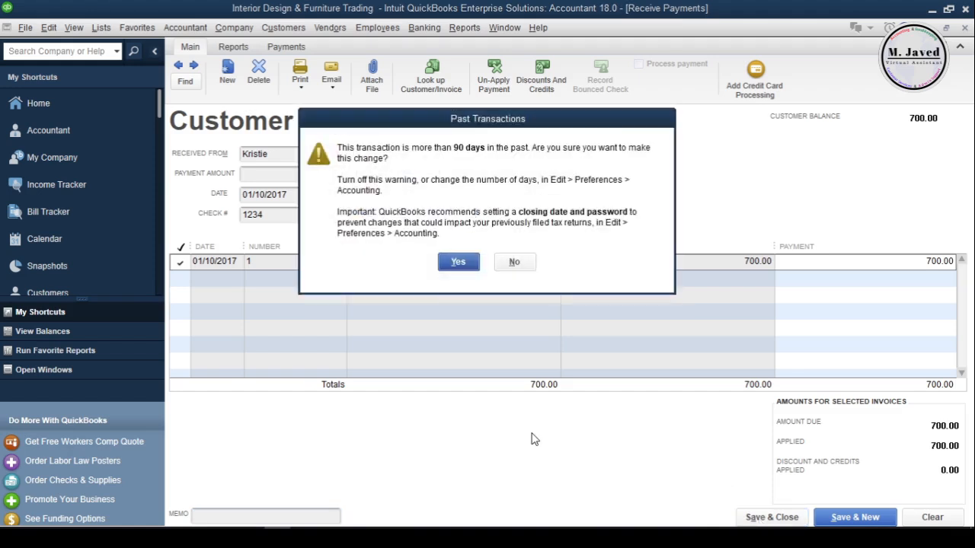
pyautogui.click(457, 263)
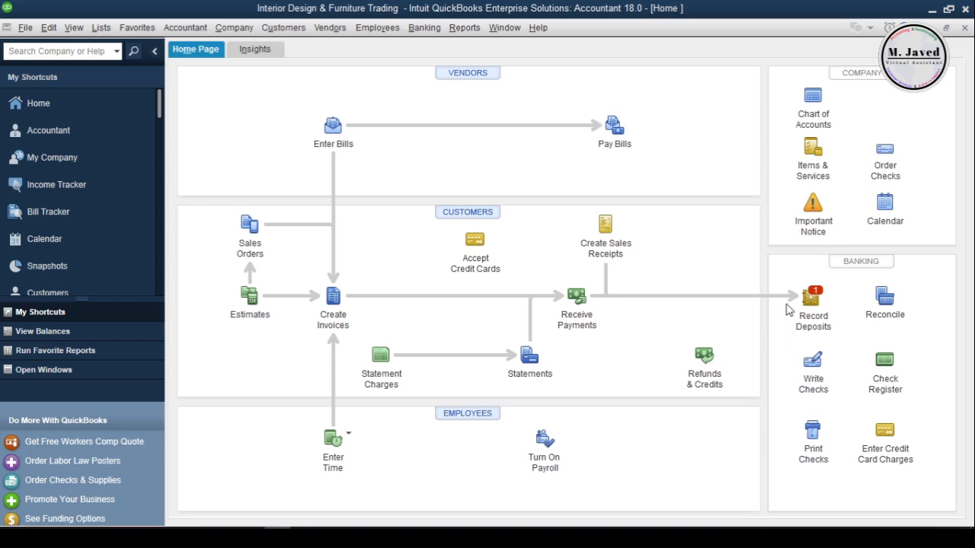
# - Check the Accounts Receivable and Undeposited Funds balances in the Chart of Accounts, and close the list
pyautogui.click(810, 104)
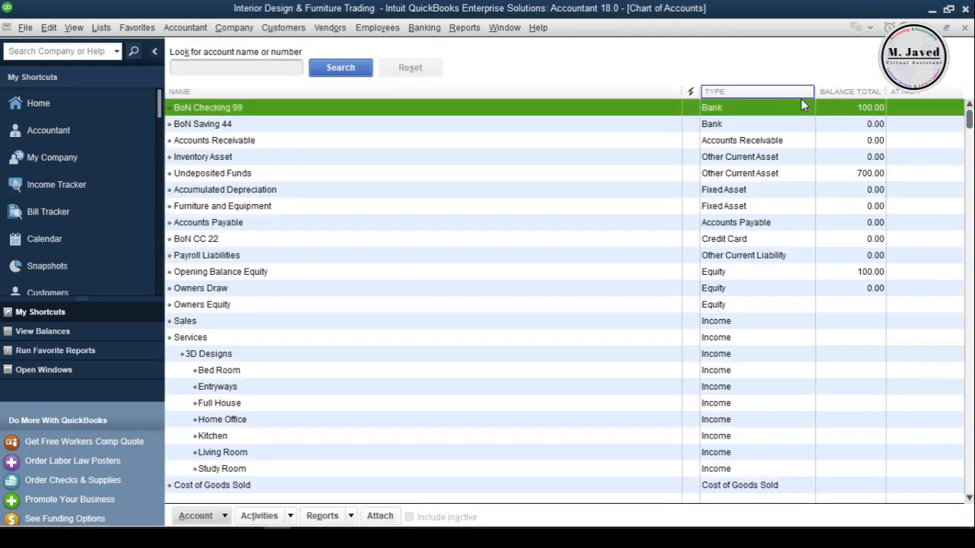
pyautogui.click(629, 143)
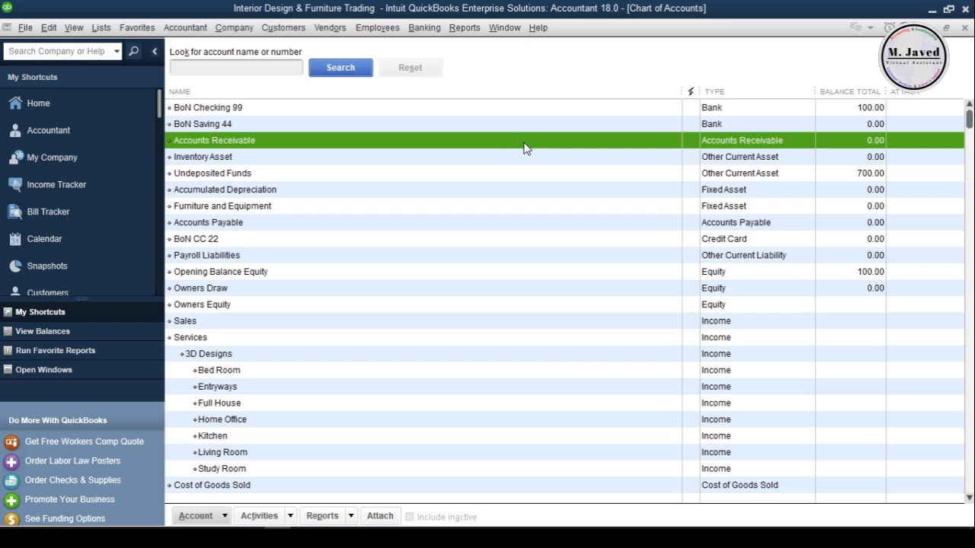
pyautogui.click(522, 178)
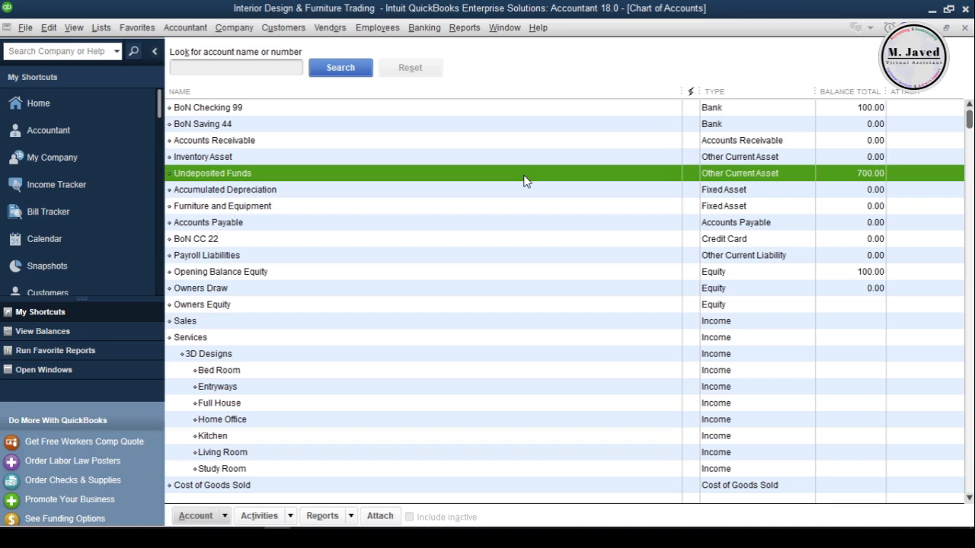
pyautogui.click(966, 28)
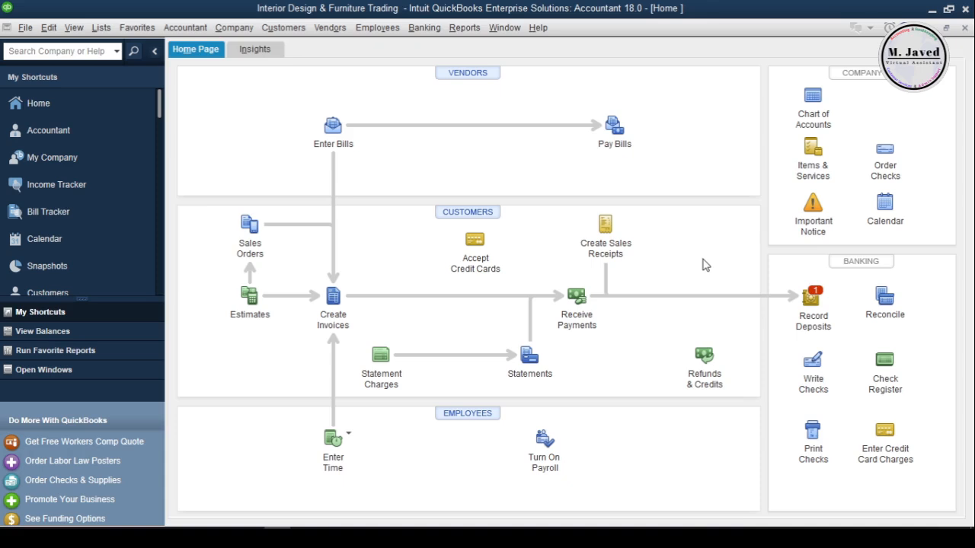
# - Start a bank deposit, add the received check payment numbered 1234, and choose BoN Checking 99 as the deposit account
pyautogui.click(807, 303)
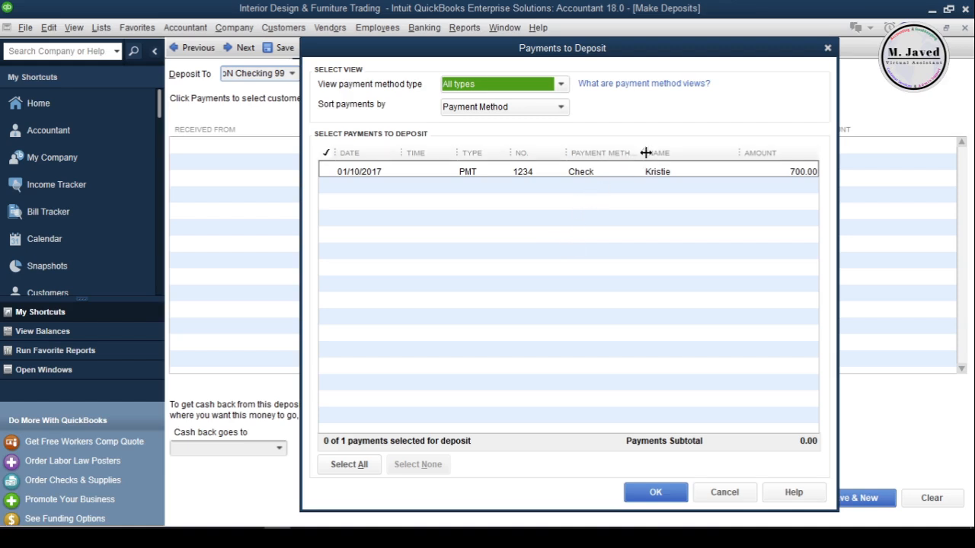
pyautogui.click(827, 48)
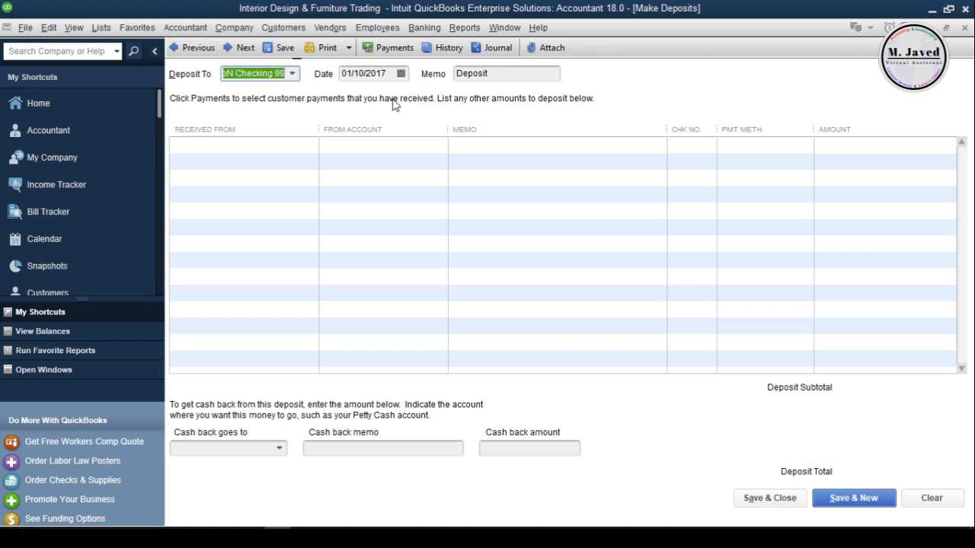
pyautogui.click(389, 56)
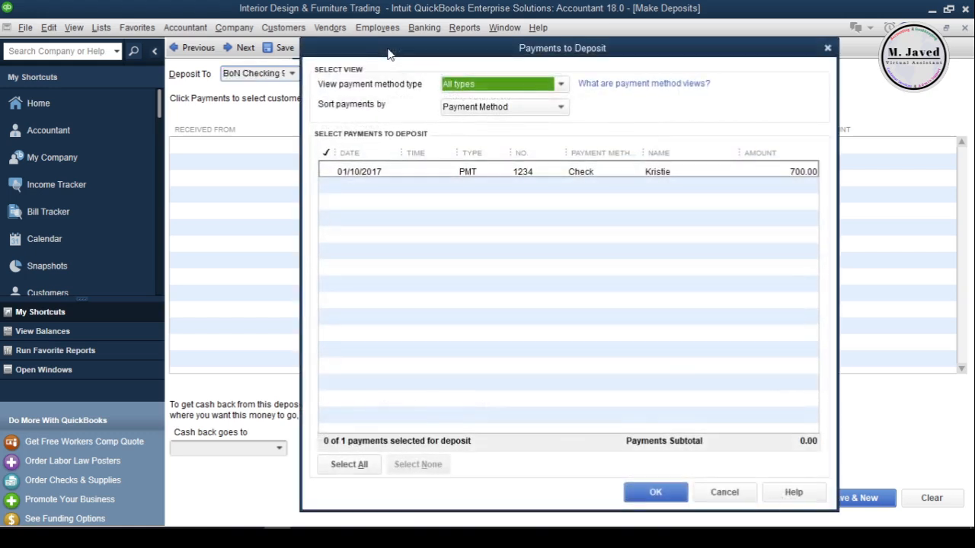
pyautogui.click(329, 172)
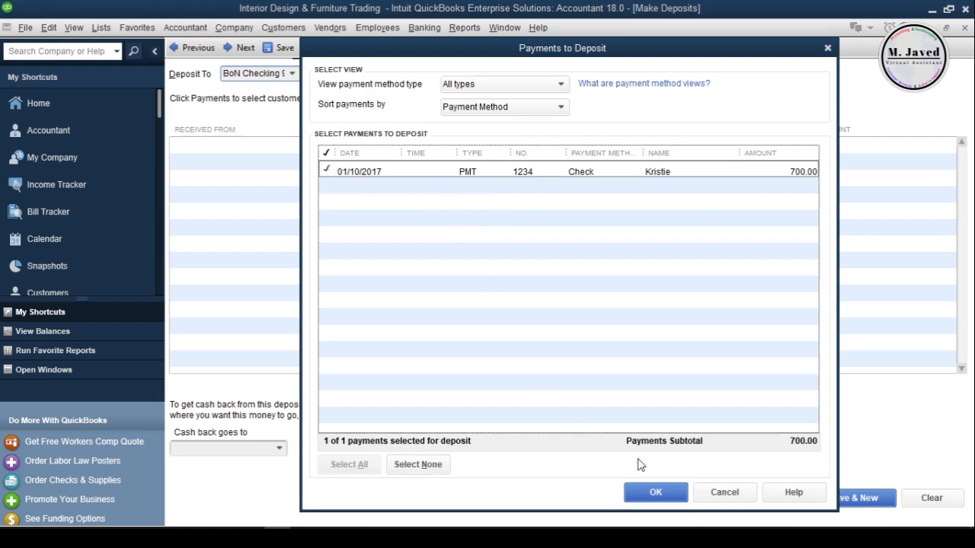
pyautogui.click(645, 496)
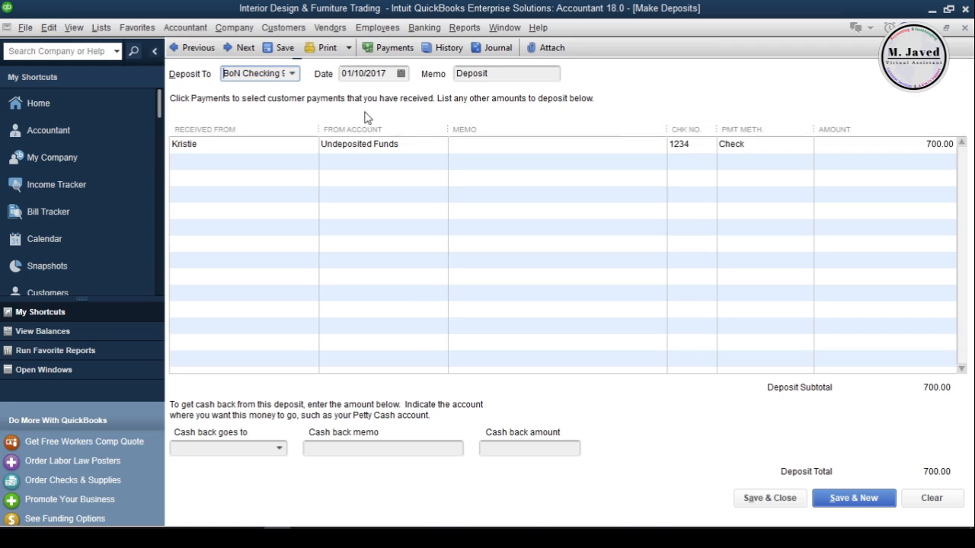
pyautogui.click(291, 73)
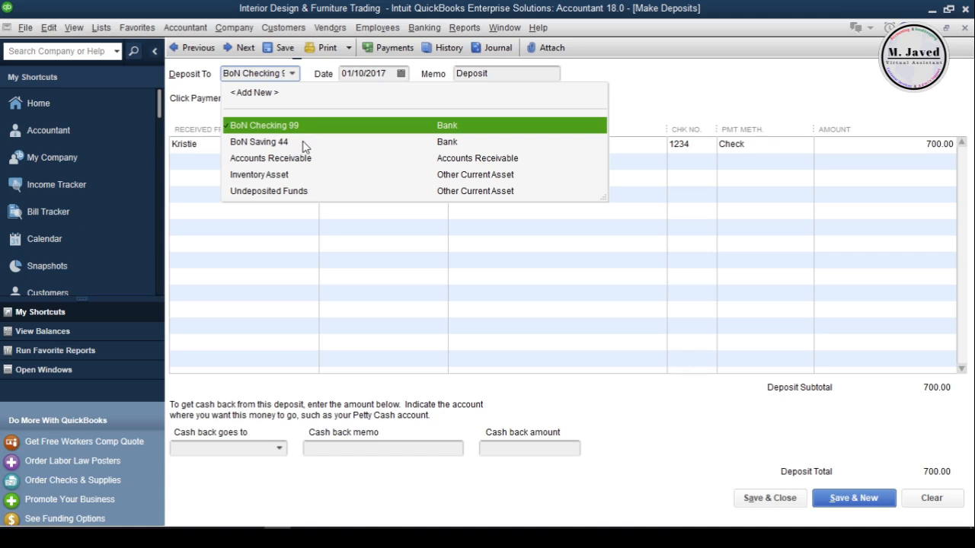
pyautogui.click(332, 128)
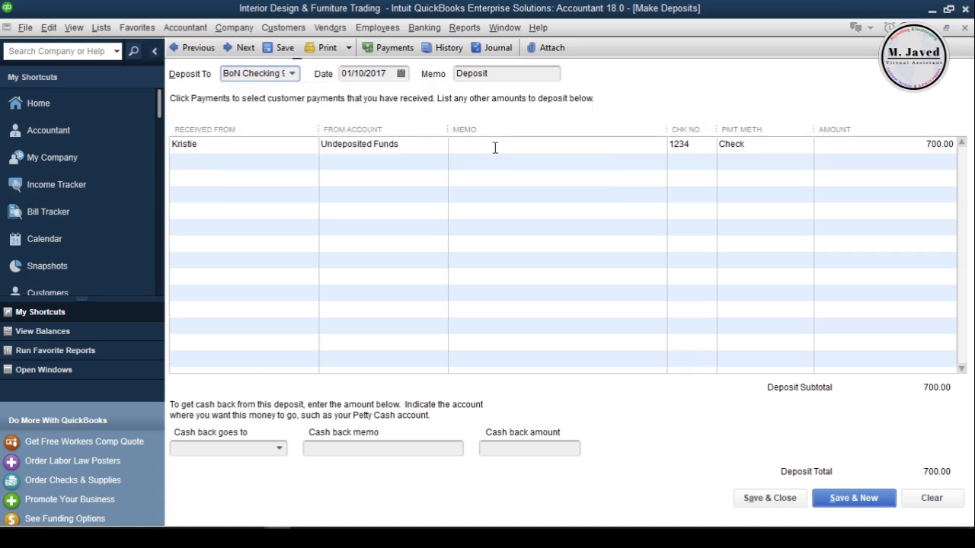
# - Leave the check's memo blank, save and close the bank deposit, and confirm any prompts
pyautogui.click(517, 145)
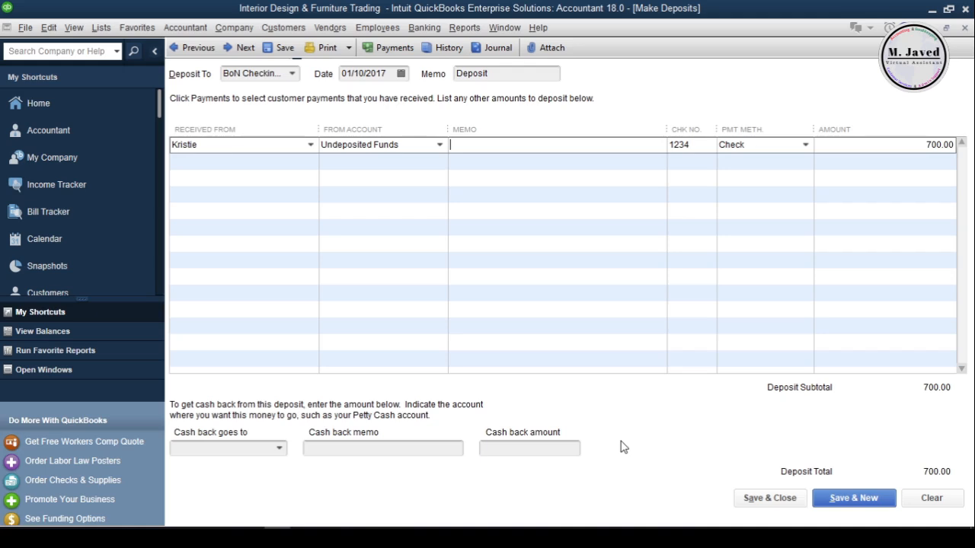
pyautogui.click(759, 500)
pyautogui.click(452, 261)
pyautogui.click(450, 319)
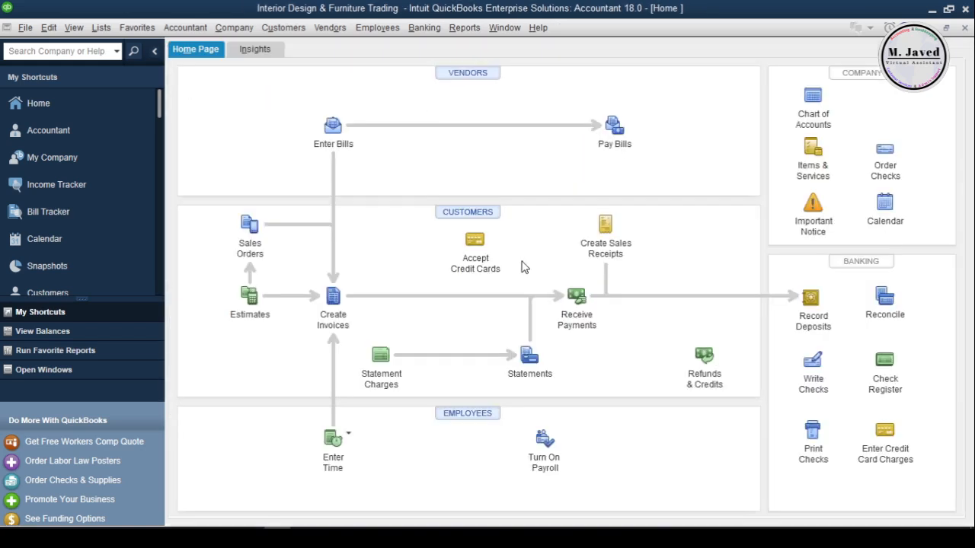
# - Check the BoN Checking 99, Accounts Receivable and Undeposited Funds balances in the Chart of Accounts
pyautogui.click(814, 100)
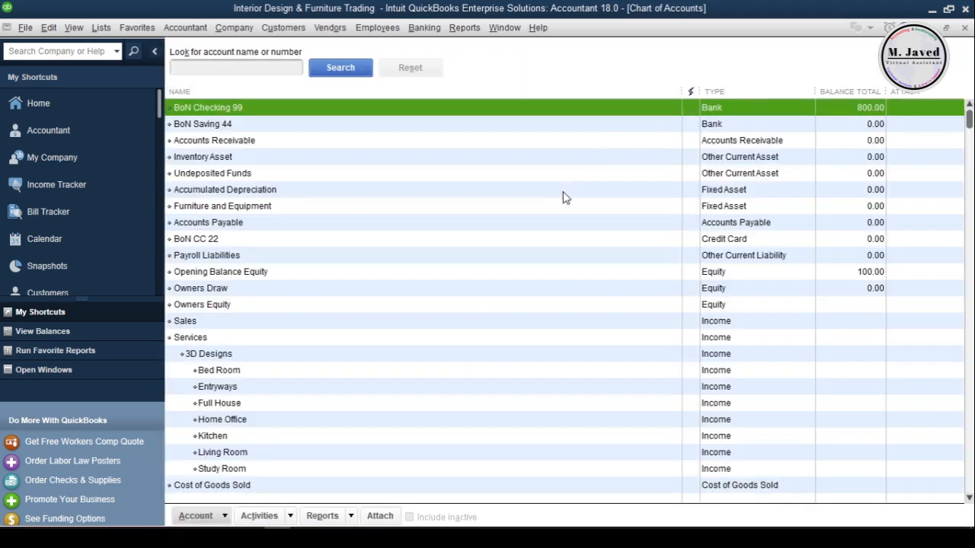
pyautogui.click(582, 156)
pyautogui.click(563, 111)
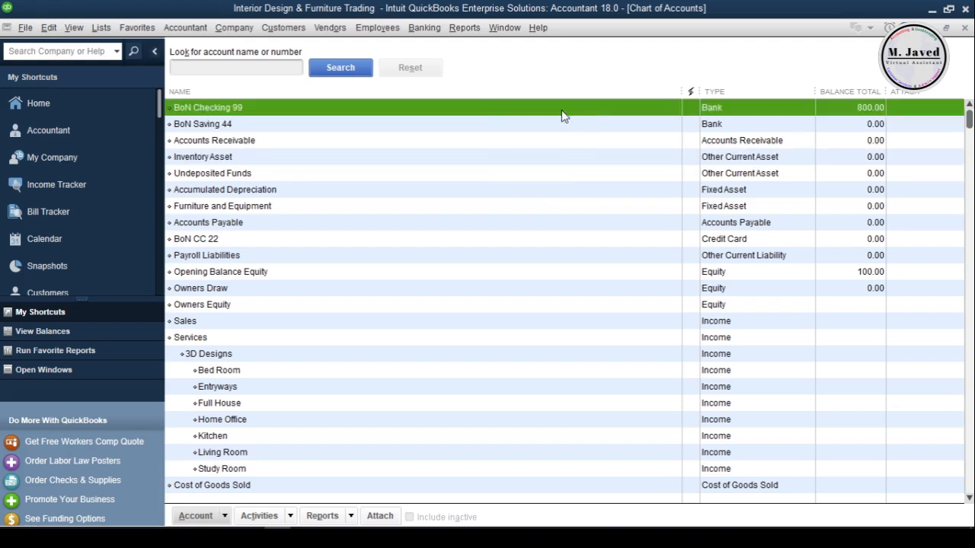
# - Review the deposits in the BoN Checking 99 register in one-line view, and close the register and the Chart of Accounts
pyautogui.doubleClick(501, 103)
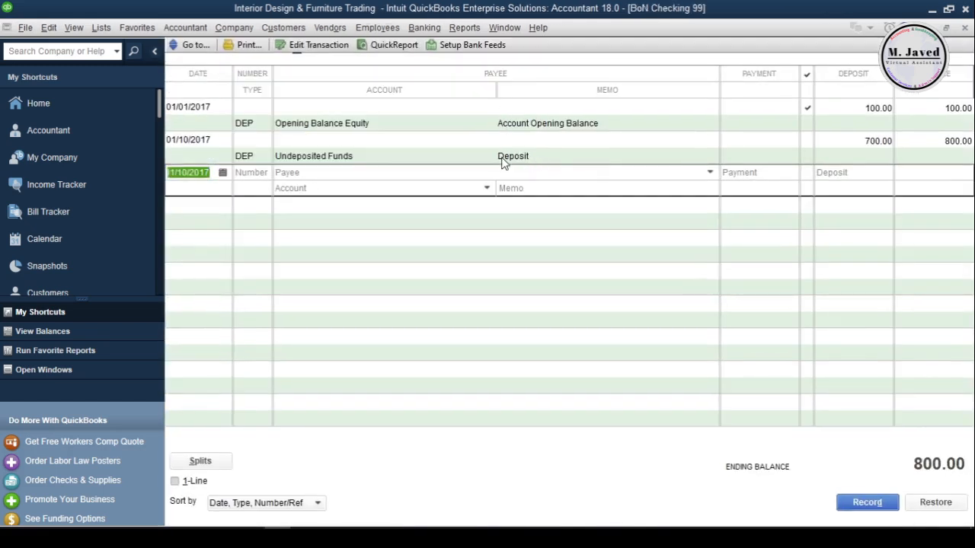
pyautogui.click(176, 482)
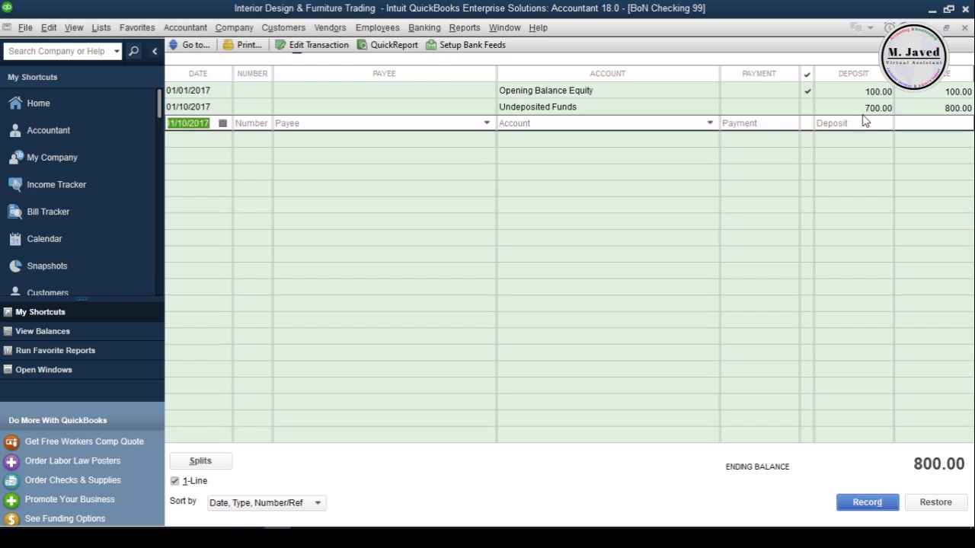
pyautogui.click(964, 28)
pyautogui.click(594, 157)
pyautogui.click(609, 107)
pyautogui.click(964, 27)
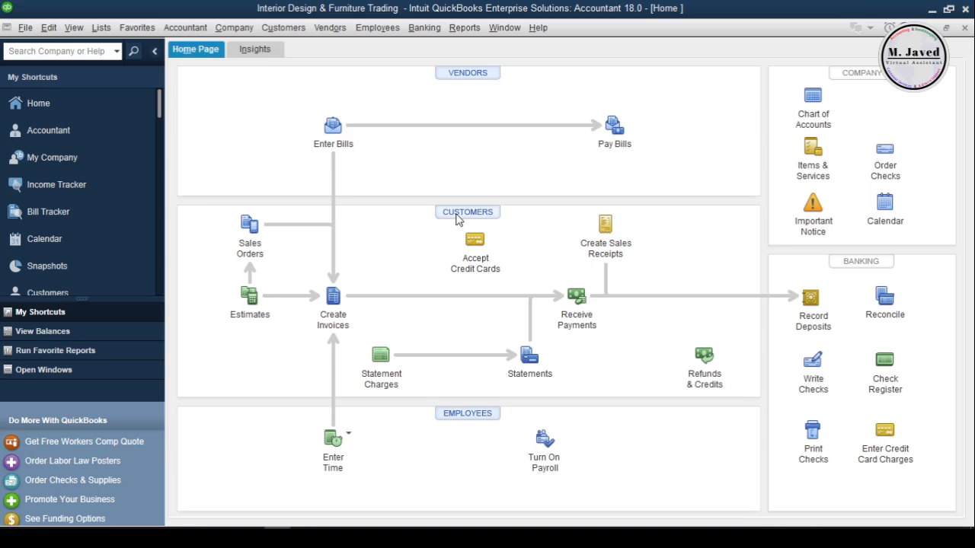
# - Review the paying customer's invoice and payment transactions in the Customer Center, and close it
pyautogui.click(457, 217)
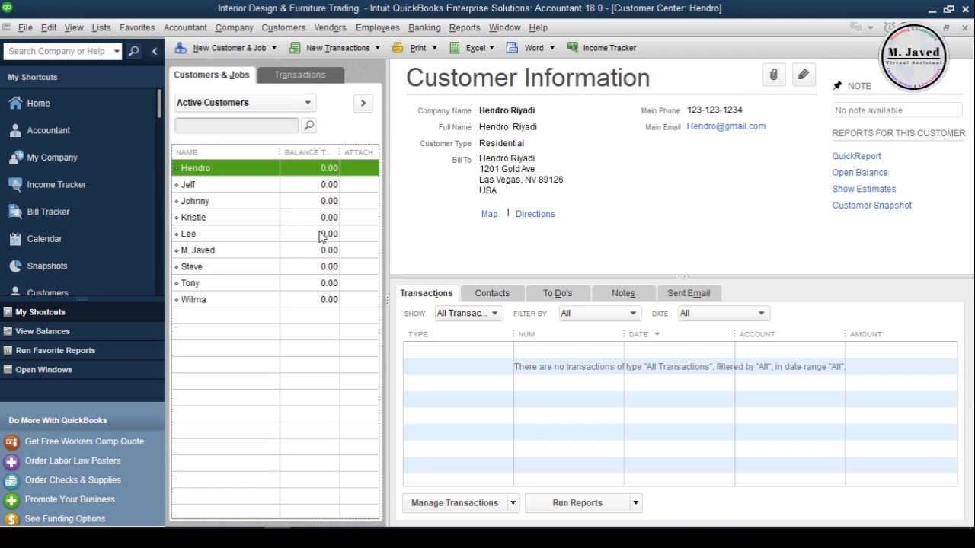
pyautogui.click(265, 223)
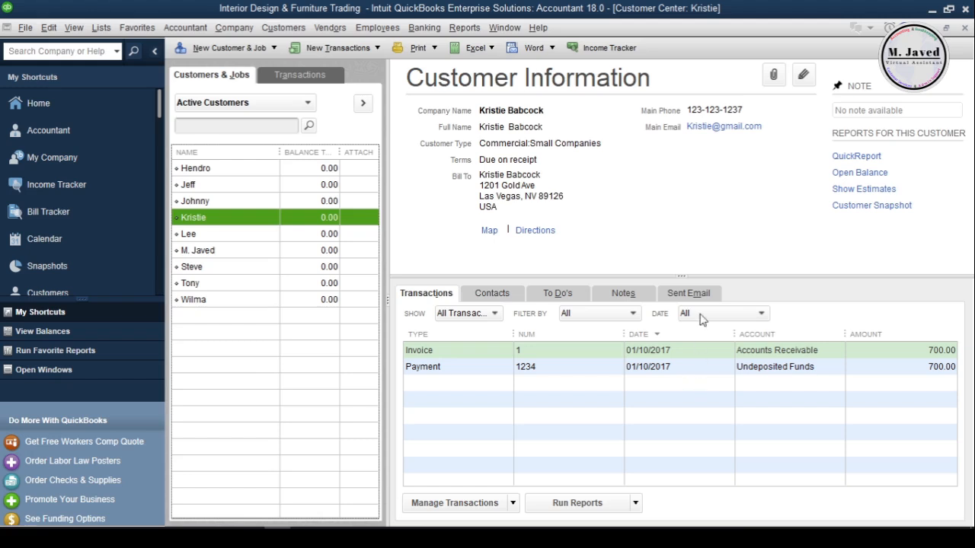
pyautogui.click(964, 28)
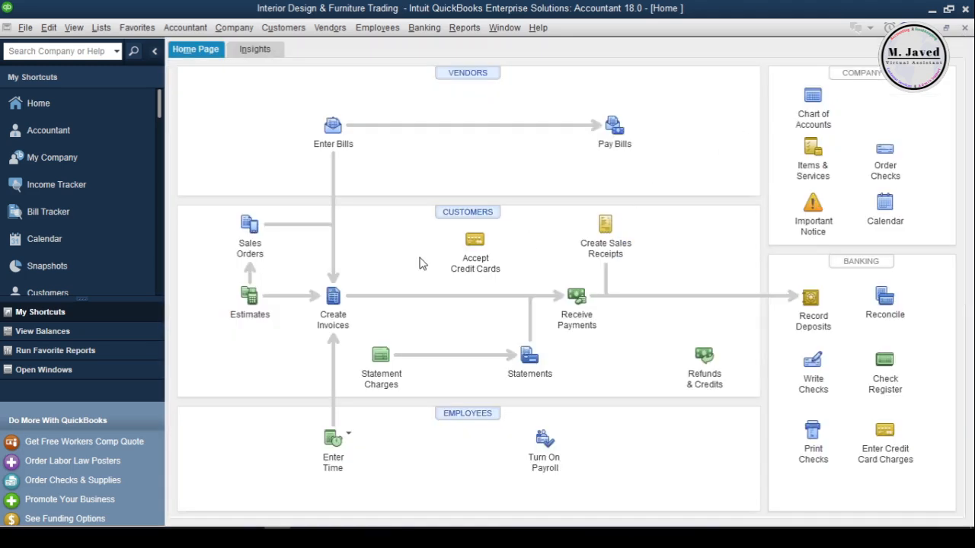